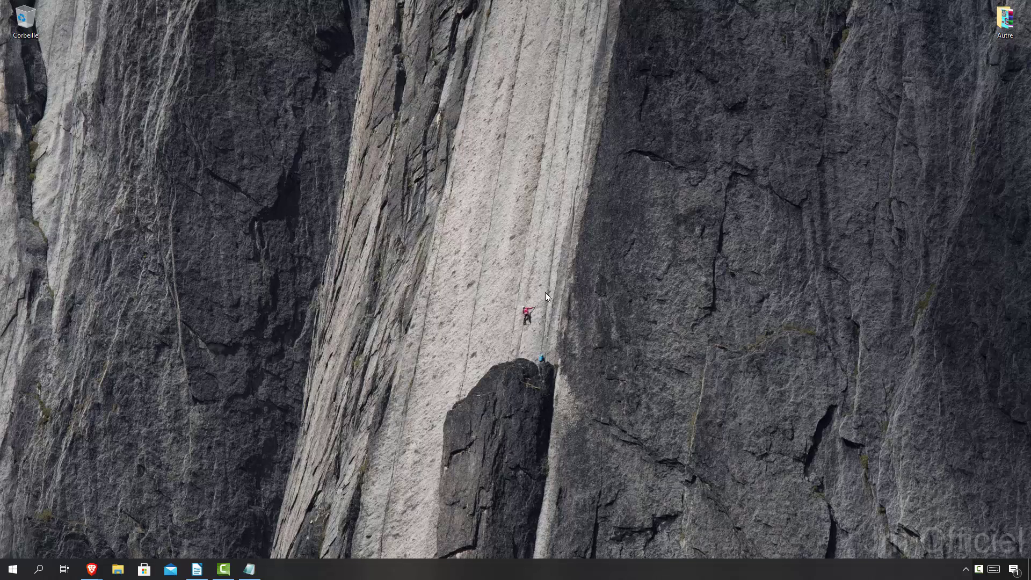
# Look over the Ninite home page and its categorised list of apps to pick.
pyautogui.moveTo(1030, 257); pyautogui.dragTo(462, 1)
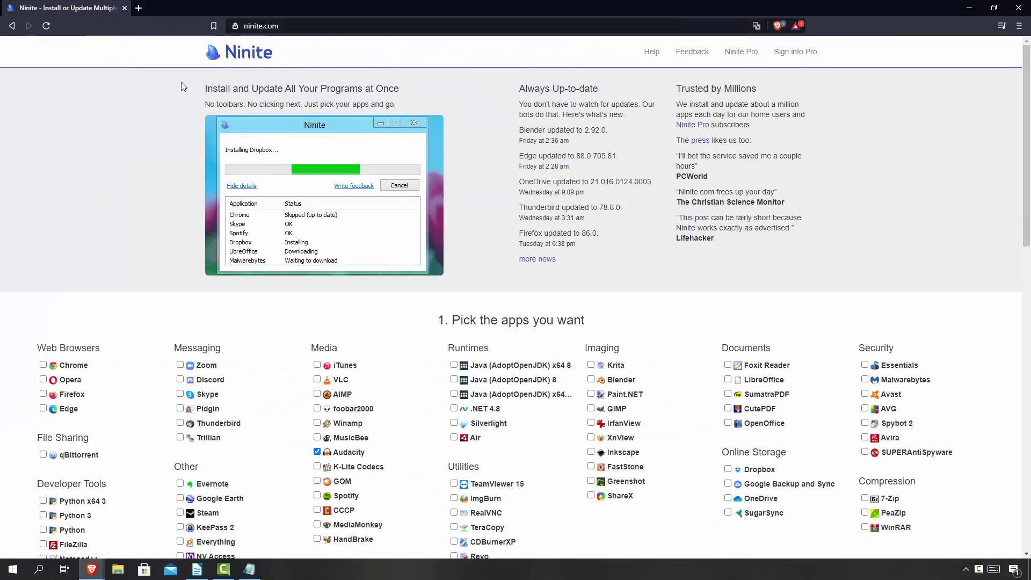
pyautogui.scroll(-1, 79, 168)
pyautogui.scroll(1, 79, 168)
pyautogui.scroll(-1, 97, 193)
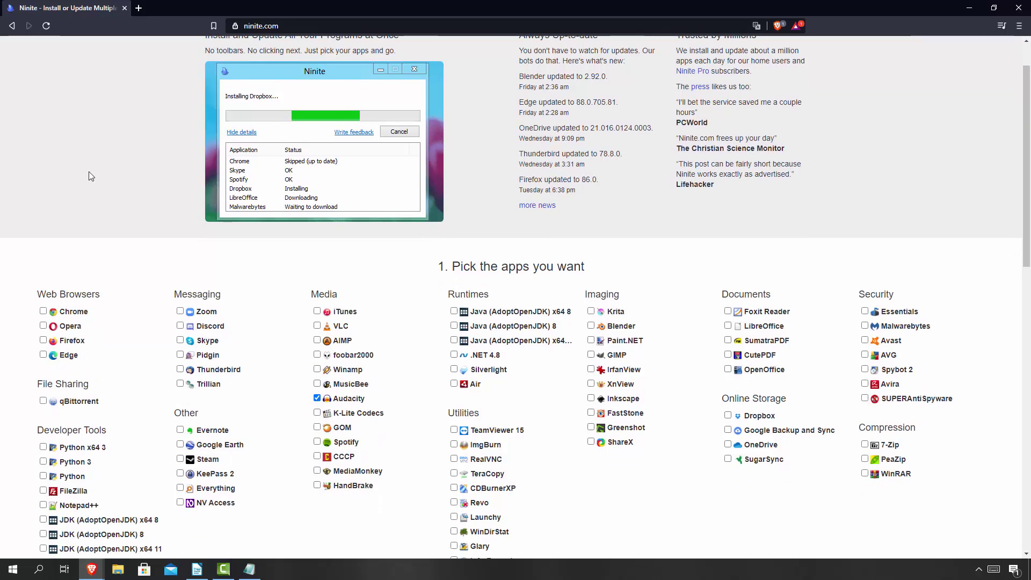
pyautogui.scroll(-2, 53, 172)
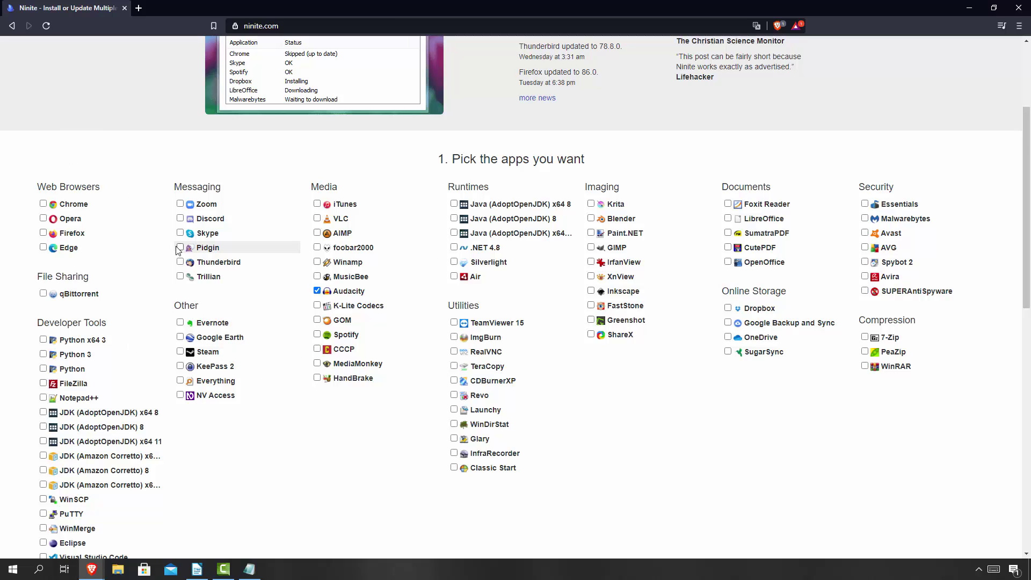
pyautogui.scroll(-2, 188, 247)
pyautogui.scroll(1, 242, 231)
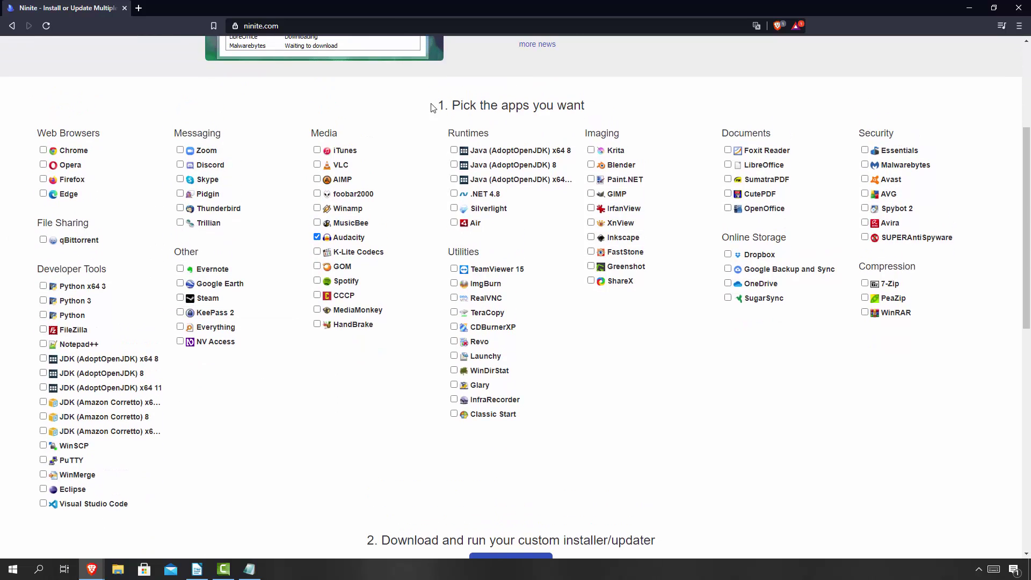
pyautogui.moveTo(437, 104); pyautogui.dragTo(623, 102)
pyautogui.click(422, 110)
pyautogui.moveTo(443, 105); pyautogui.dragTo(628, 111)
pyautogui.click(632, 110)
# Select Firefox, Thunderbird, Notepad++, Eclipse, Google Earth, .NET 4.8, TeamViewer 15, ImgBurn, GIMP, ShareX, 7-Zip and SumatraPDF for the installer.
pyautogui.click(43, 181)
pyautogui.click(43, 194)
pyautogui.click(43, 166)
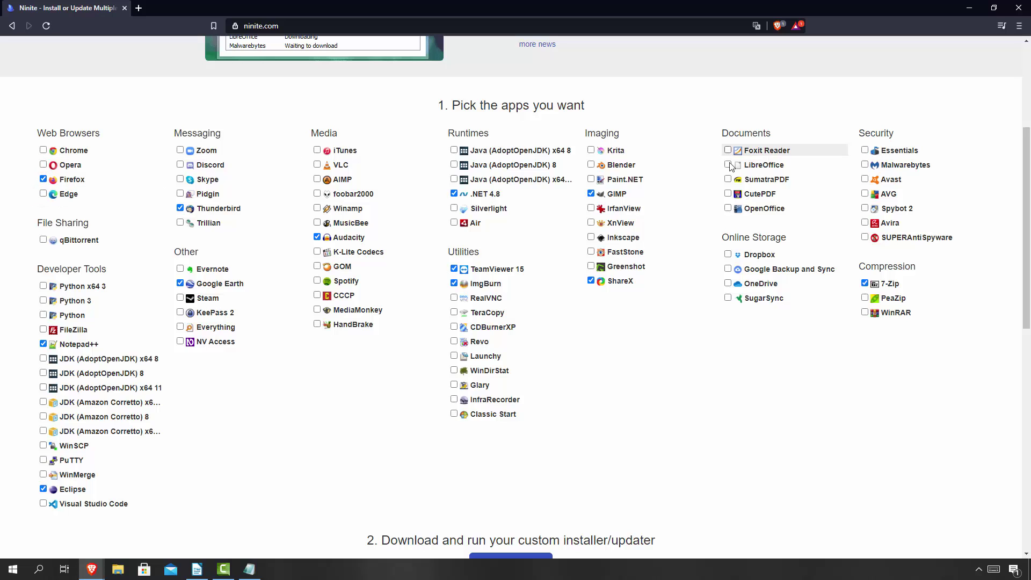
pyautogui.click(728, 180)
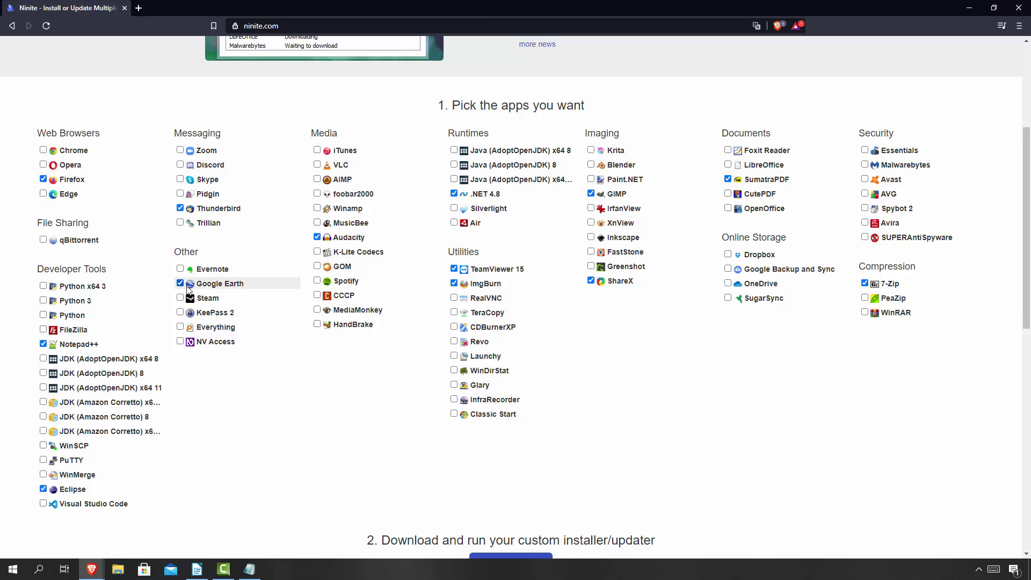
# Get the custom Ninite installer and save it in Bureau as Ninite 7Zip Audacity Eclipse Firefox GIMP Installer.exe.
pyautogui.scroll(-2, 271, 323)
pyautogui.scroll(-1, 270, 322)
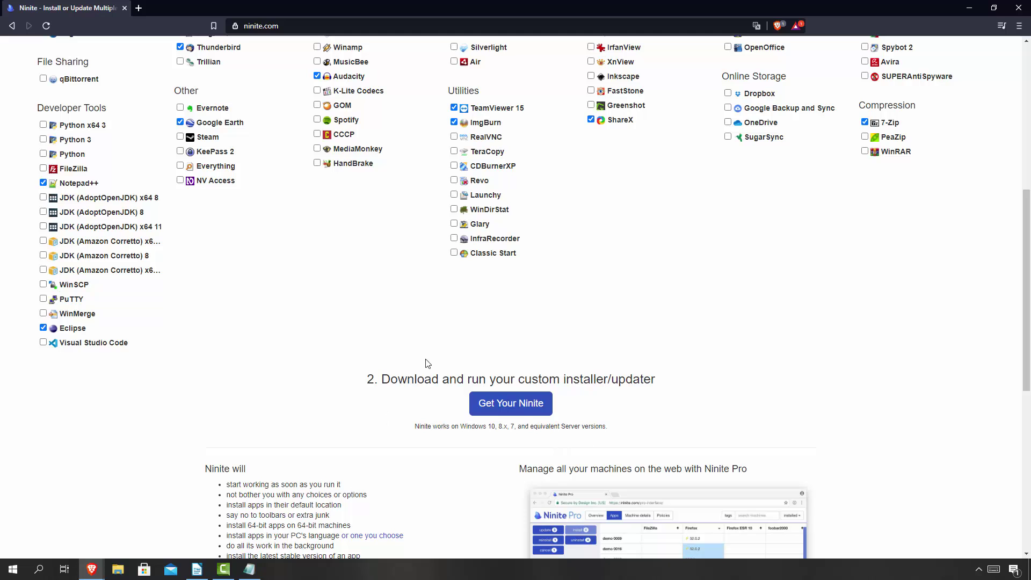
pyautogui.moveTo(379, 376); pyautogui.dragTo(802, 370)
pyautogui.click(801, 369)
pyautogui.scroll(2, 494, 174)
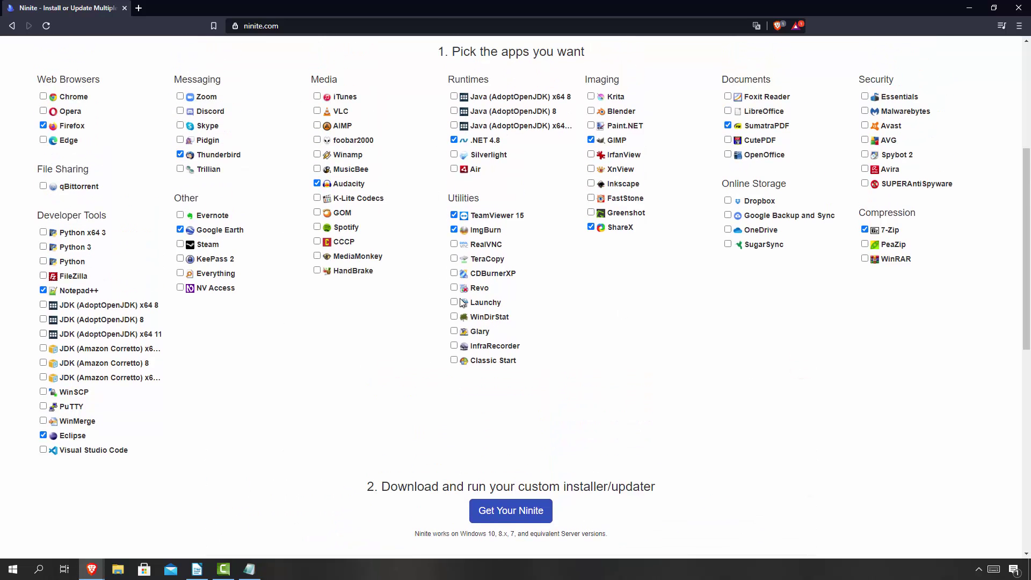
pyautogui.click(509, 512)
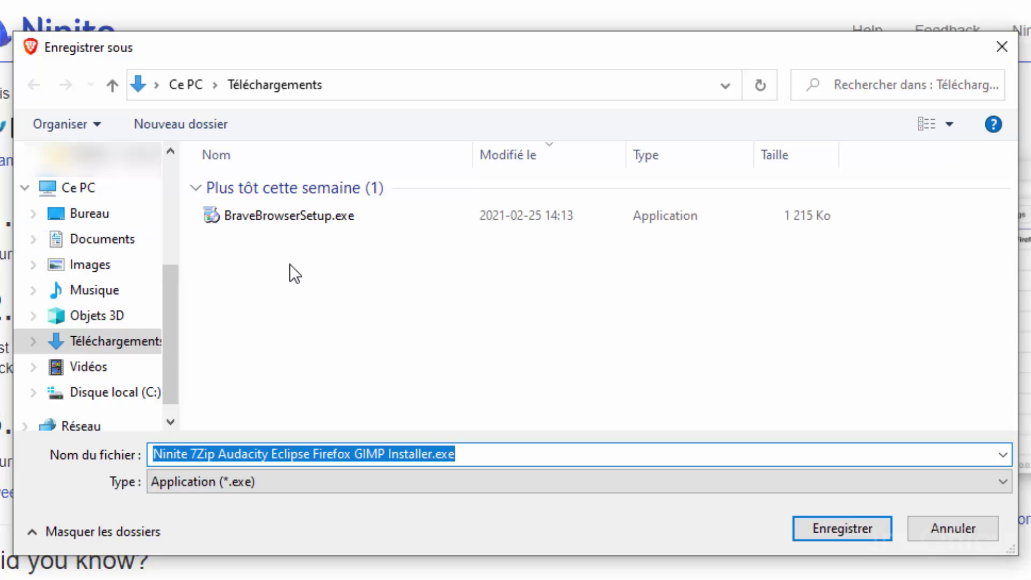
pyautogui.click(67, 215)
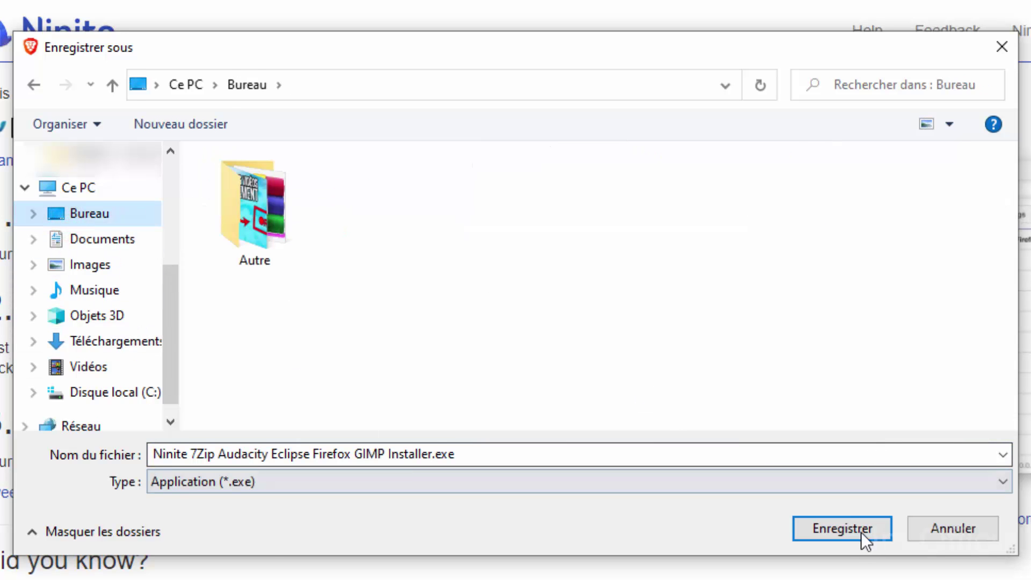
pyautogui.click(843, 531)
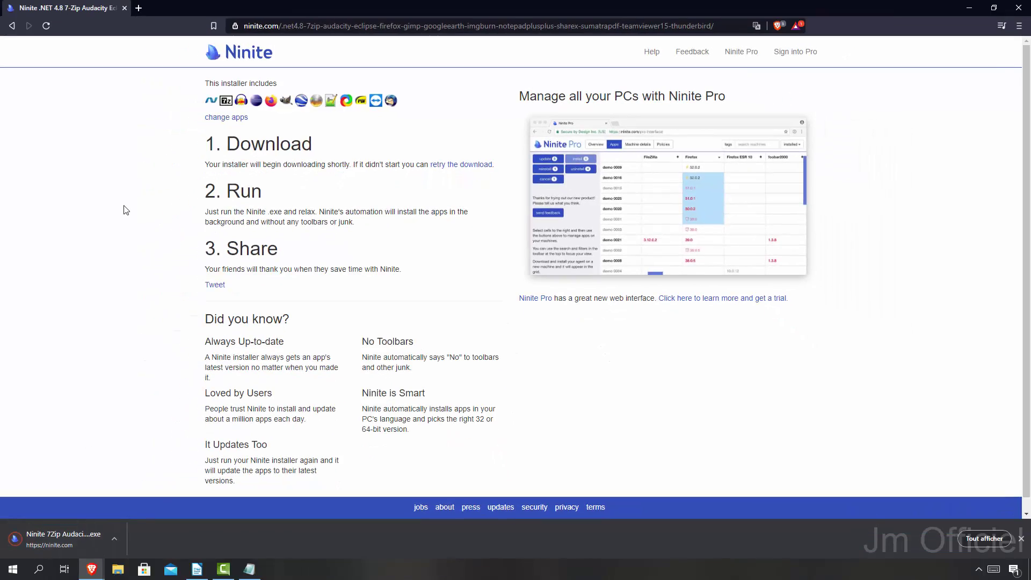
# Close the browser and move the downloaded Ninite installer icon towards the middle of the desktop.
pyautogui.click(1023, 4)
pyautogui.moveTo(26, 83); pyautogui.dragTo(378, 240)
pyautogui.click(491, 344)
pyautogui.click(510, 300)
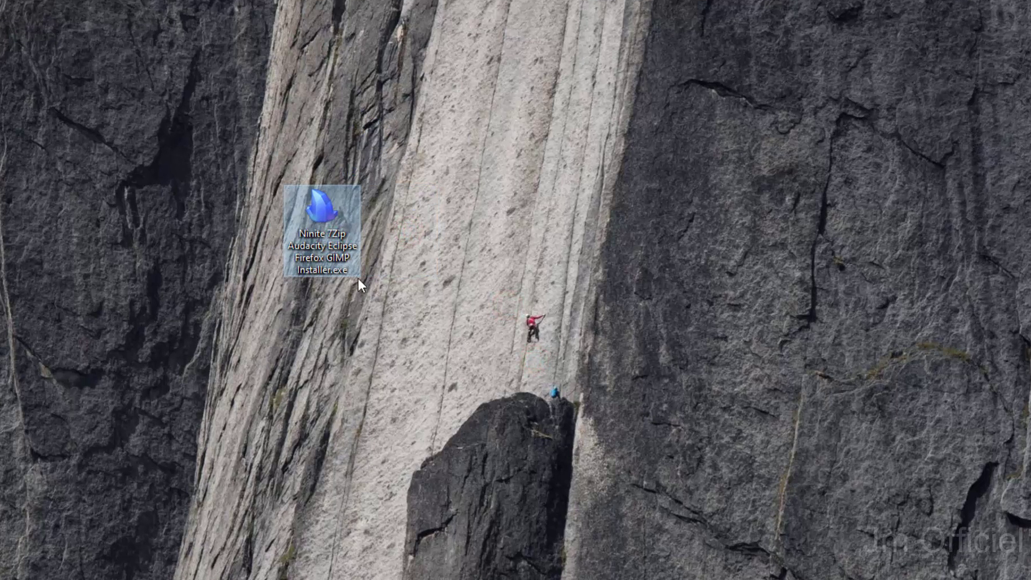
# Run the Ninite installer from the desktop and move its icon aside.
pyautogui.doubleClick(325, 230)
pyautogui.click(402, 205)
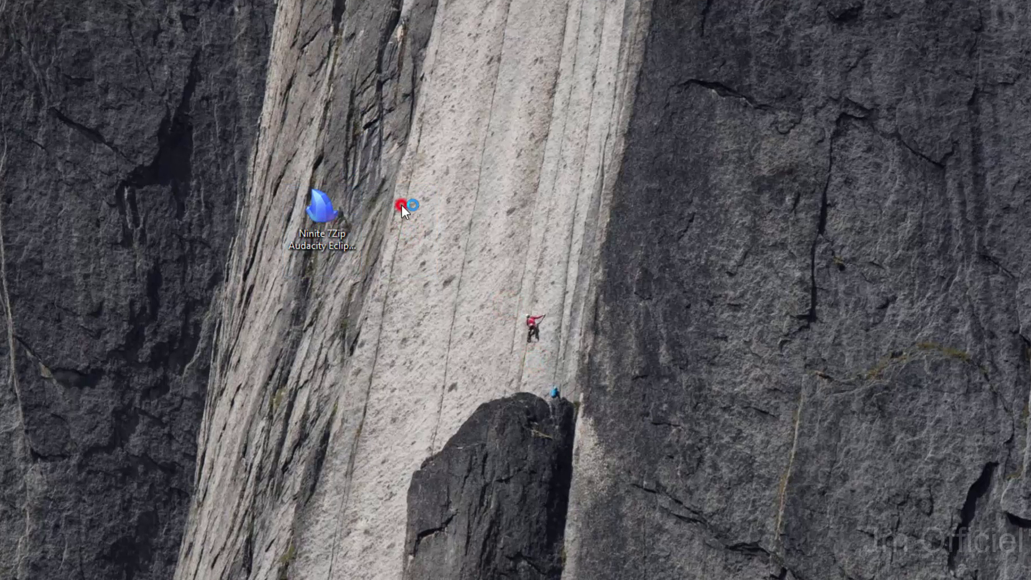
pyautogui.moveTo(331, 214); pyautogui.dragTo(224, 167)
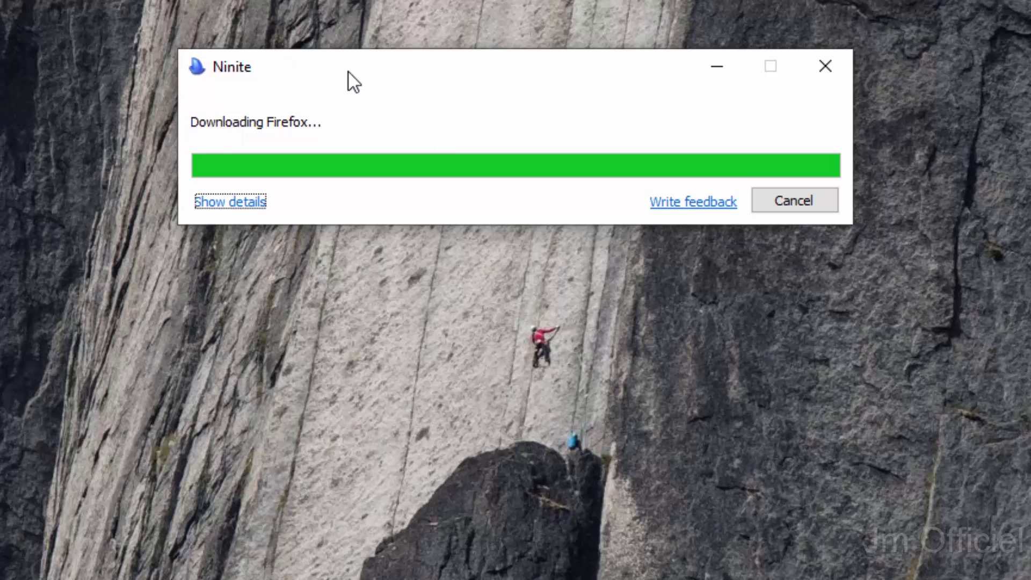
# Show the per-application installation details and enlarge the Ninite window so the whole list fits.
pyautogui.click(256, 203)
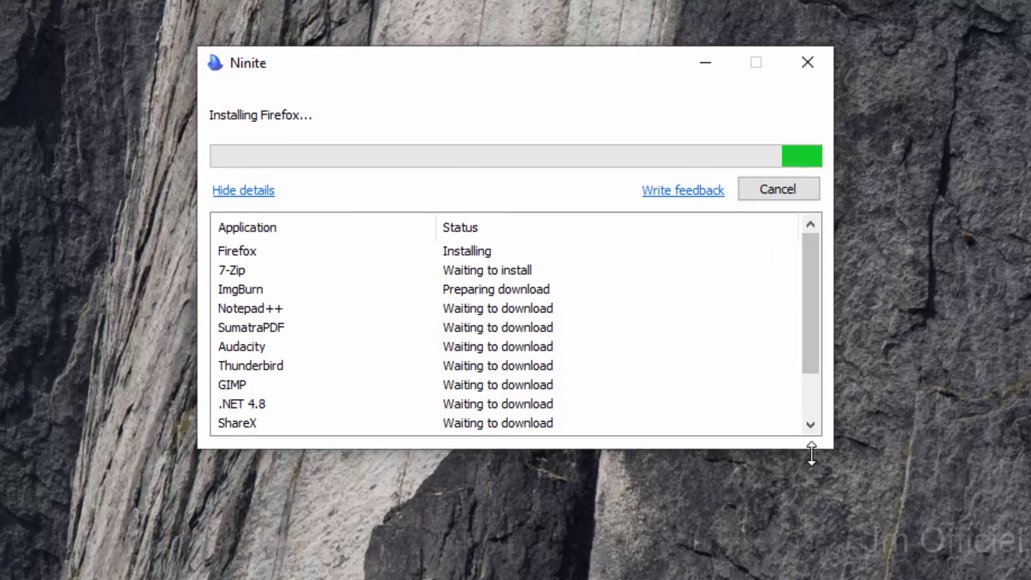
pyautogui.moveTo(812, 454); pyautogui.dragTo(771, 552)
pyautogui.click(470, 276)
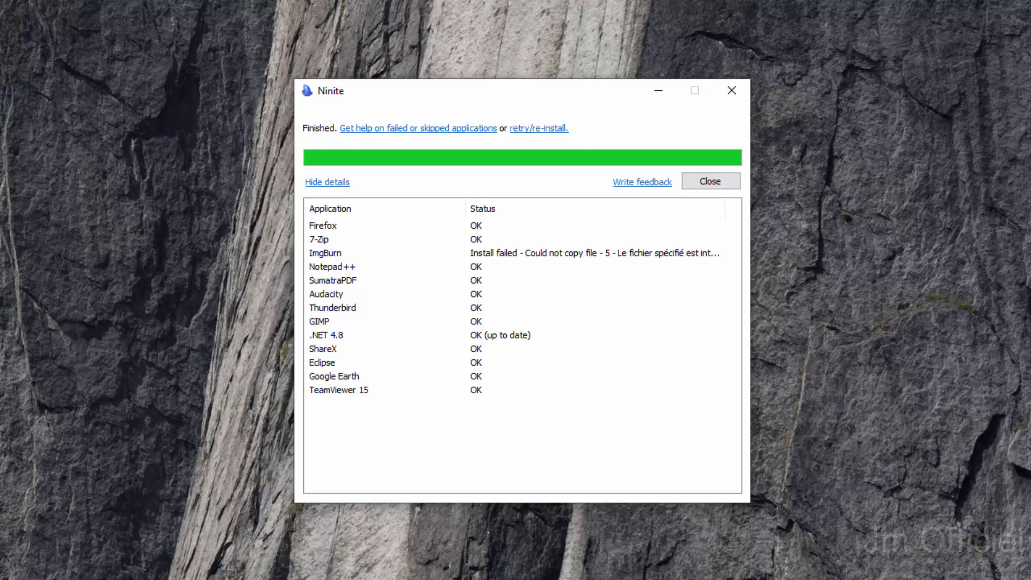
# Close the finished Ninite installer and regroup the new application shortcuts in the desktop's lower-left area.
pyautogui.press('Return')
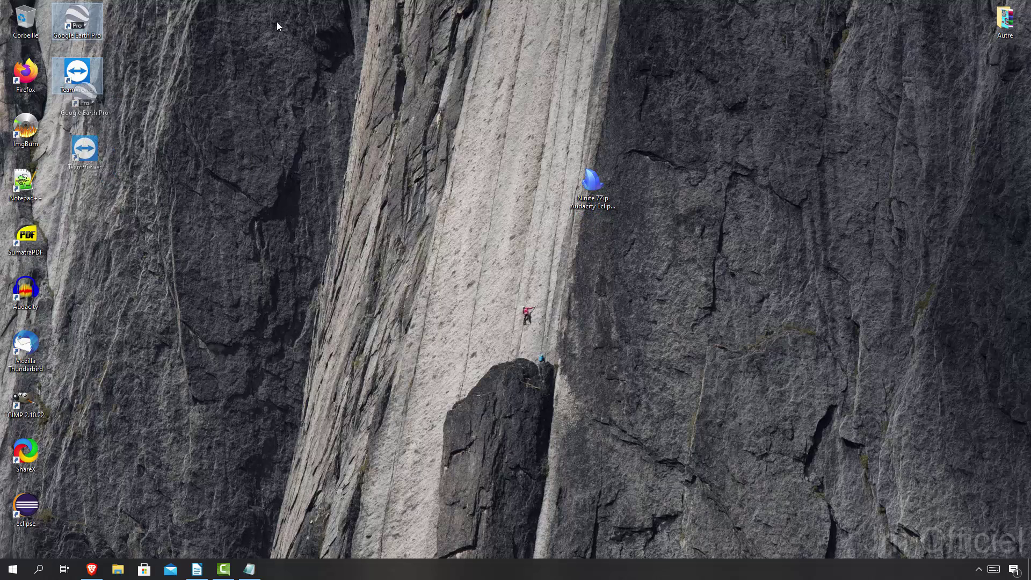
pyautogui.moveTo(283, 102); pyautogui.dragTo(3, 234)
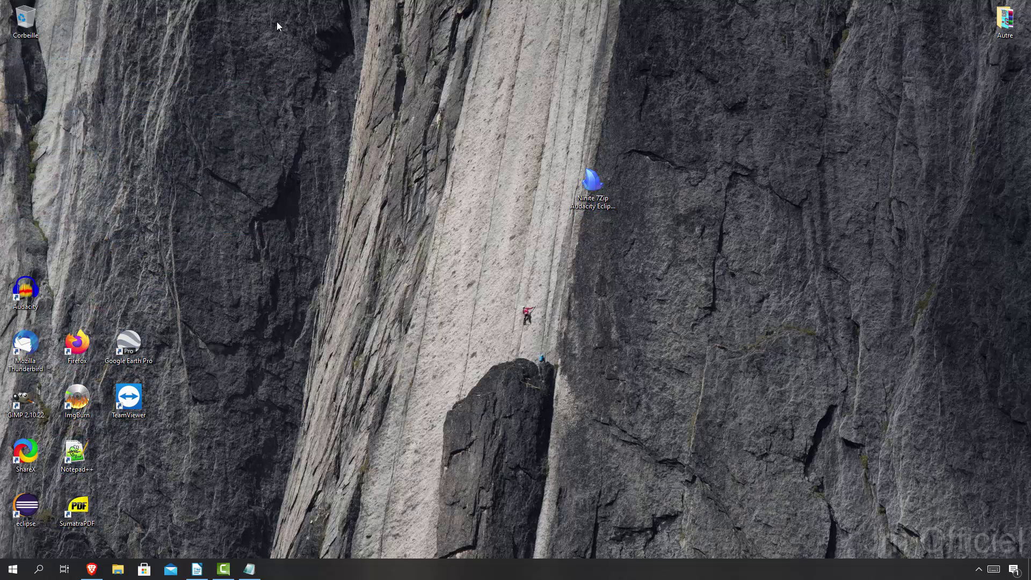